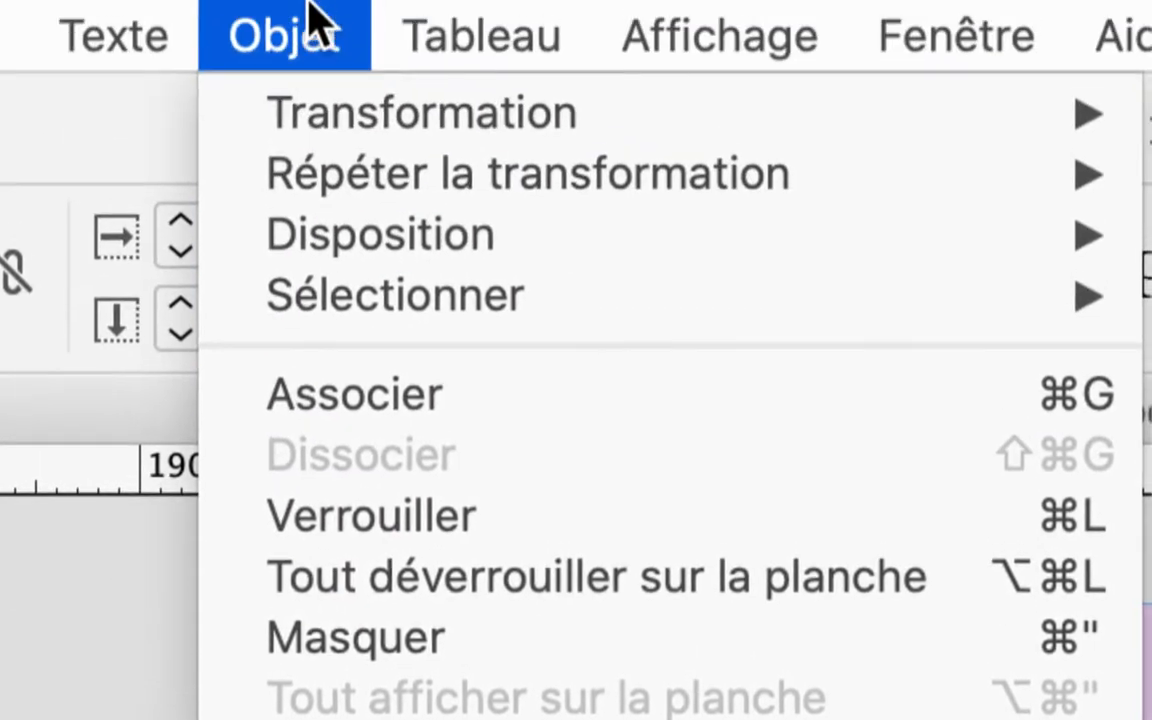
- Move the selected starburst and "nouveau!" text slightly up and to the right, and group them
click(314, 14)
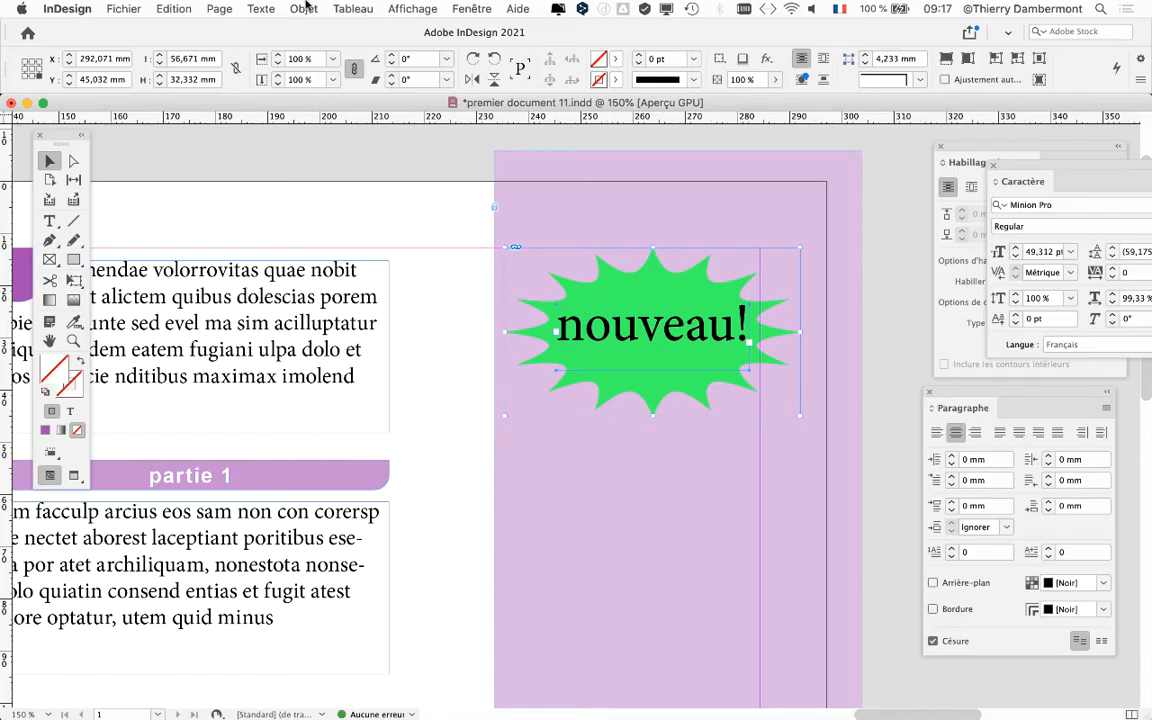
mouse_move(640, 295)
mouse_down()
mouse_move(760, 273)
mouse_move(660, 275)
mouse_move(427, 153)
mouse_move(427, 170)
mouse_move(412, 167)
mouse_move(597, 287)
mouse_move(647, 278)
mouse_up()
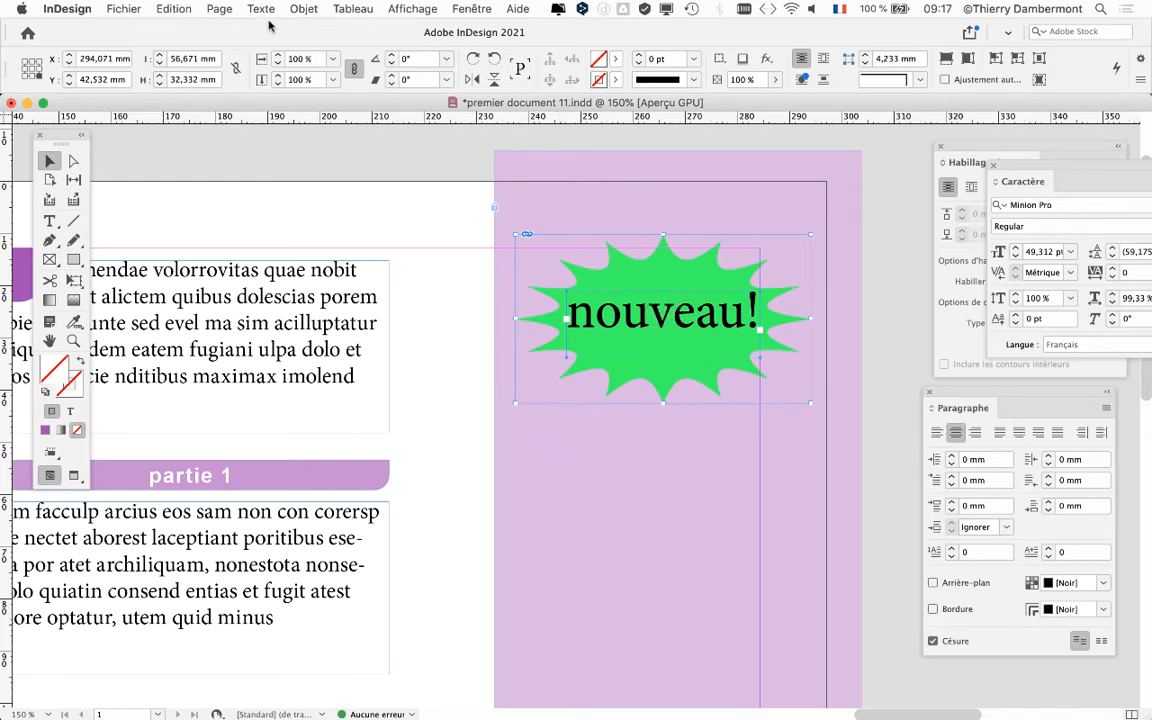
click(303, 9)
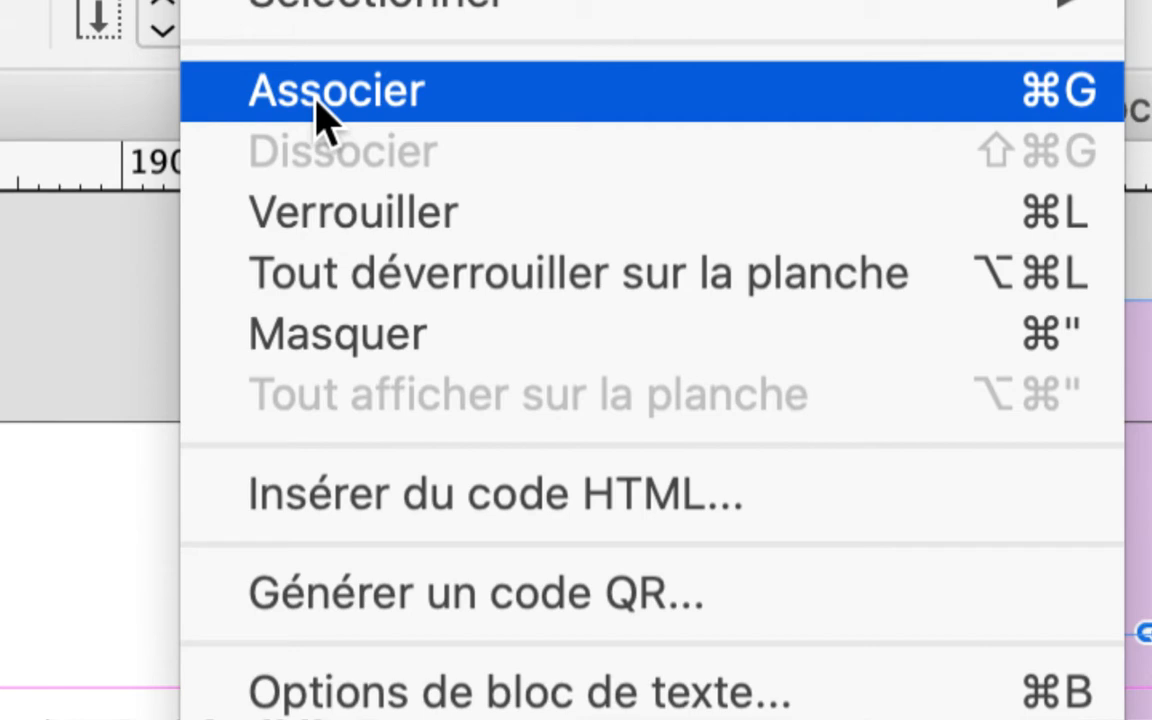
click(320, 112)
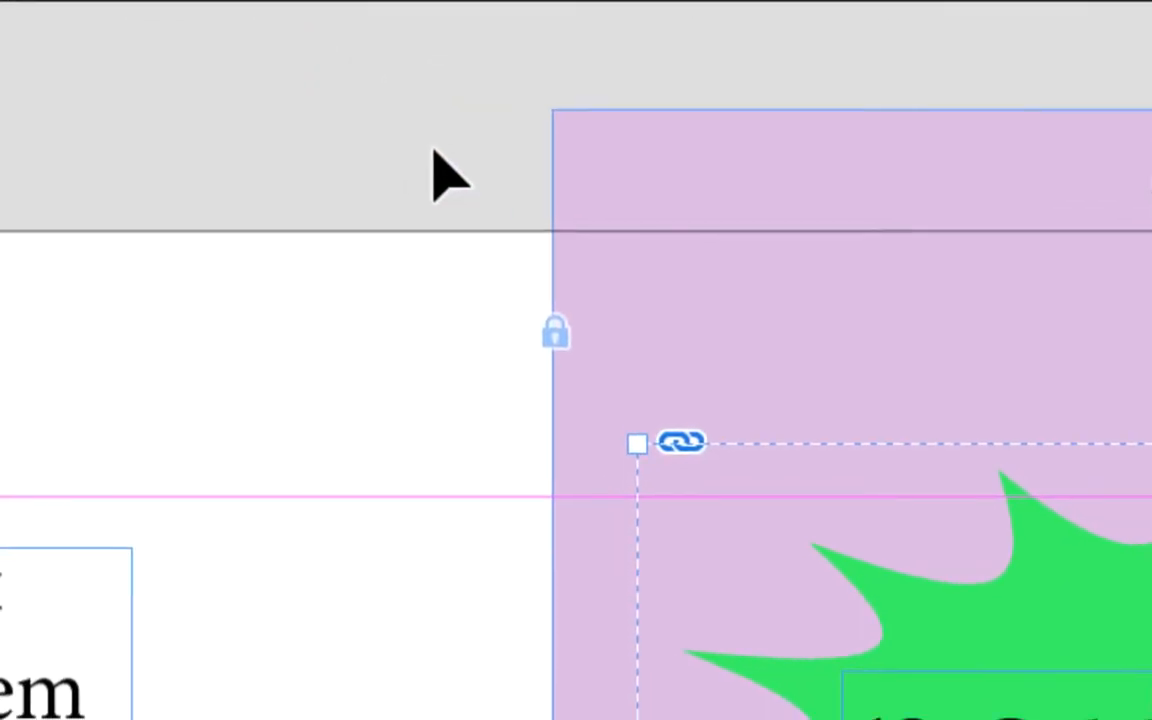
- Deselect and reselect the starburst group and move it as one object to about X 294,271 mm, Y 39,932 mm
click(432, 175)
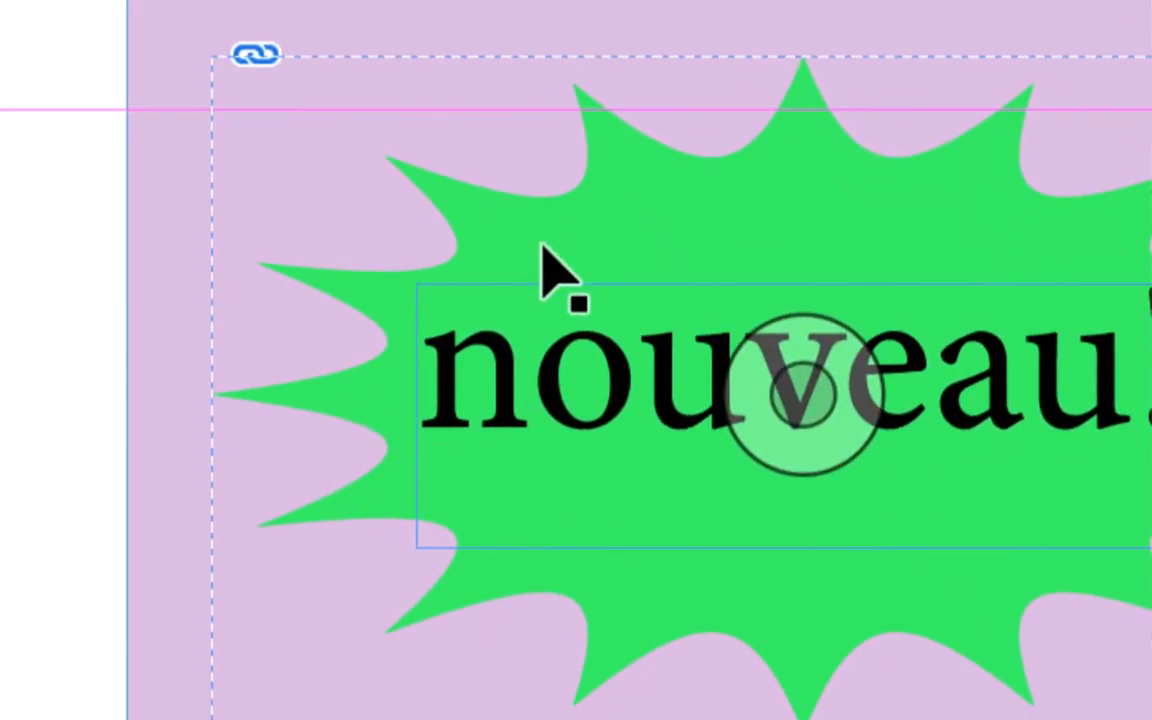
click(857, 532)
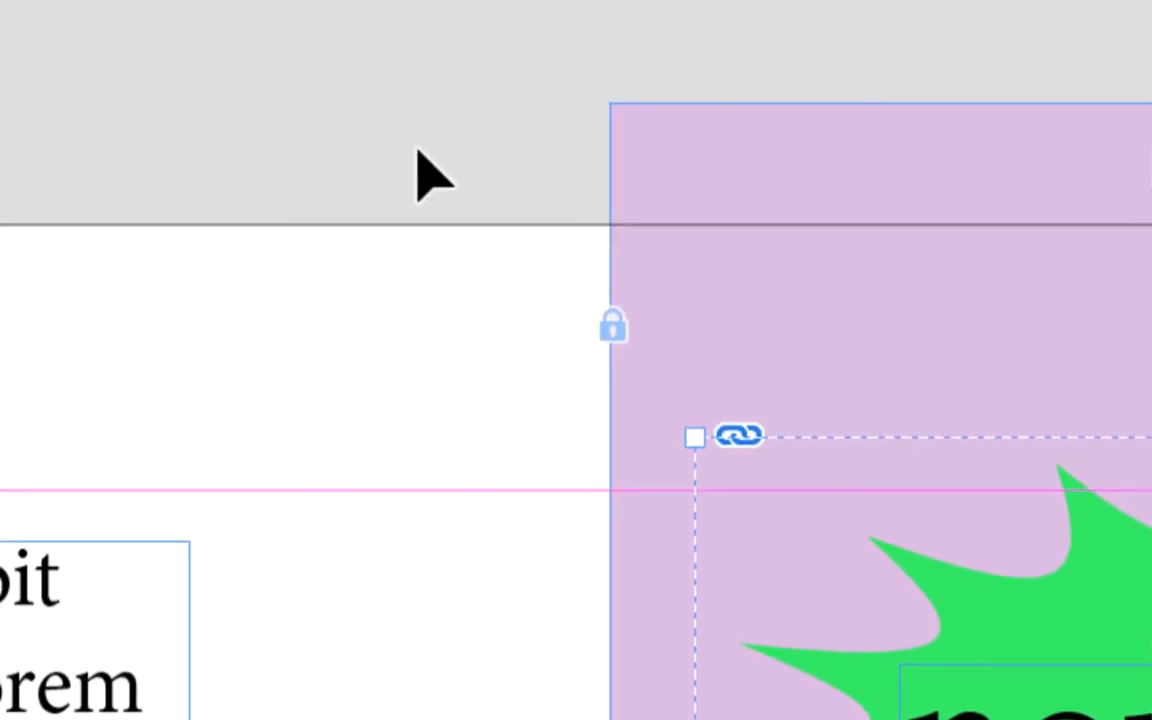
click(62, 1)
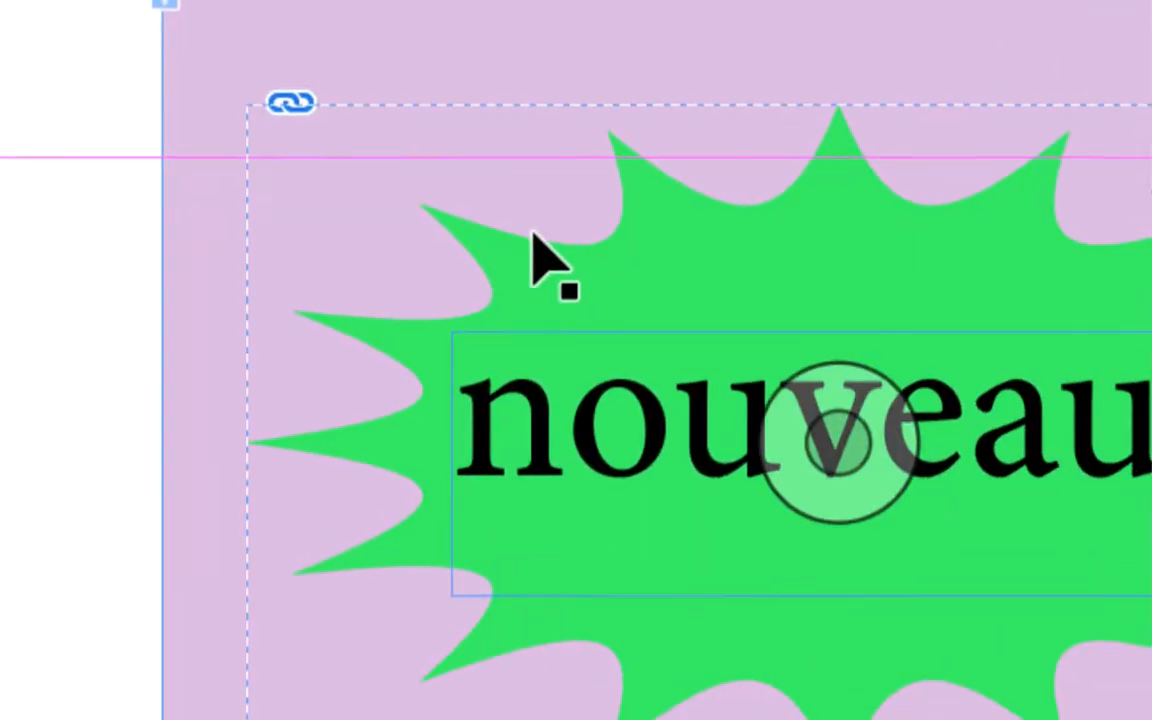
click(591, 290)
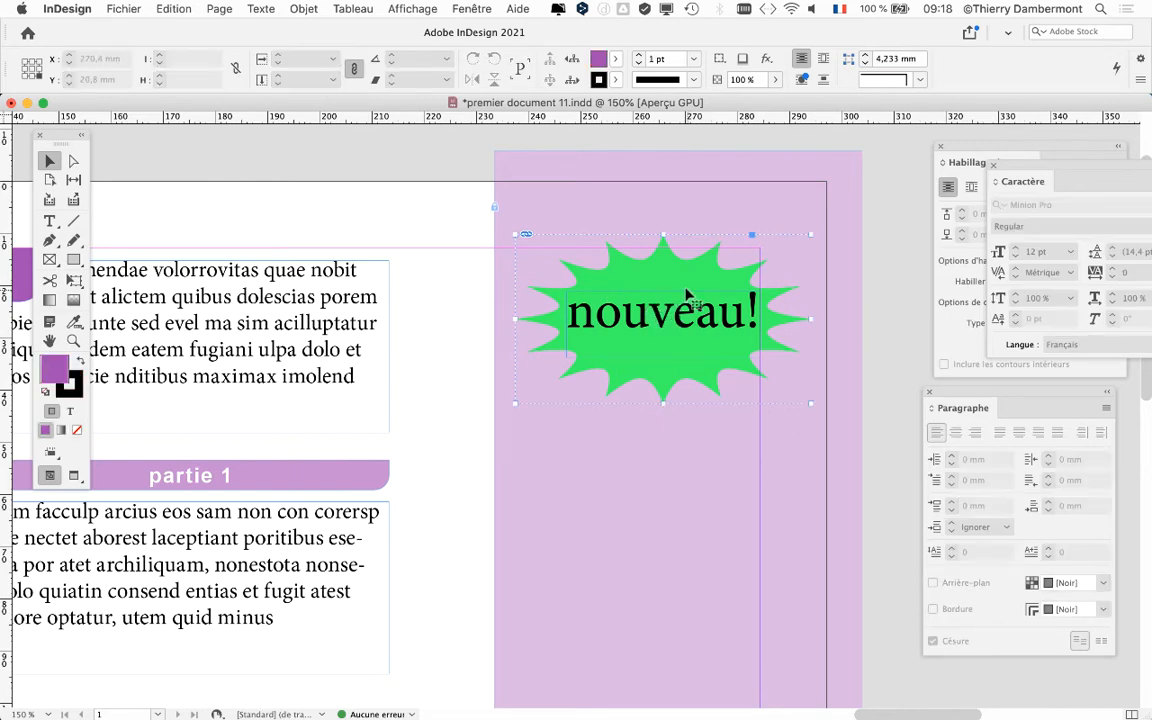
drag(660, 290, 684, 280)
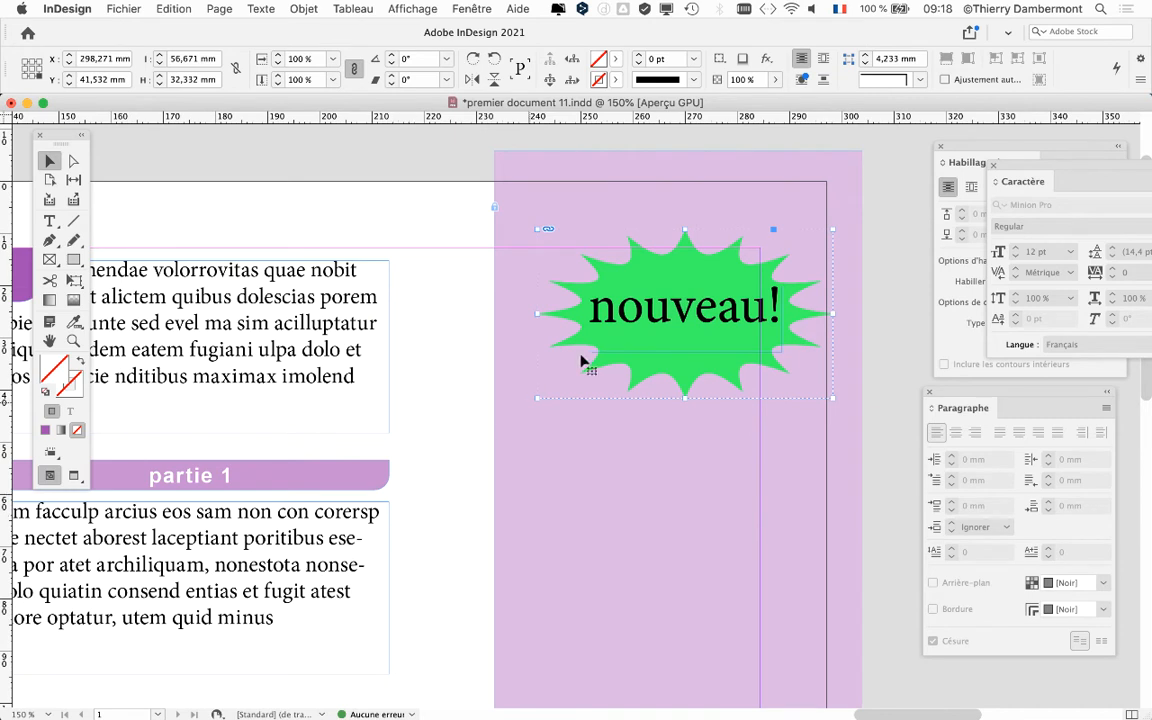
click(390, 168)
click(610, 303)
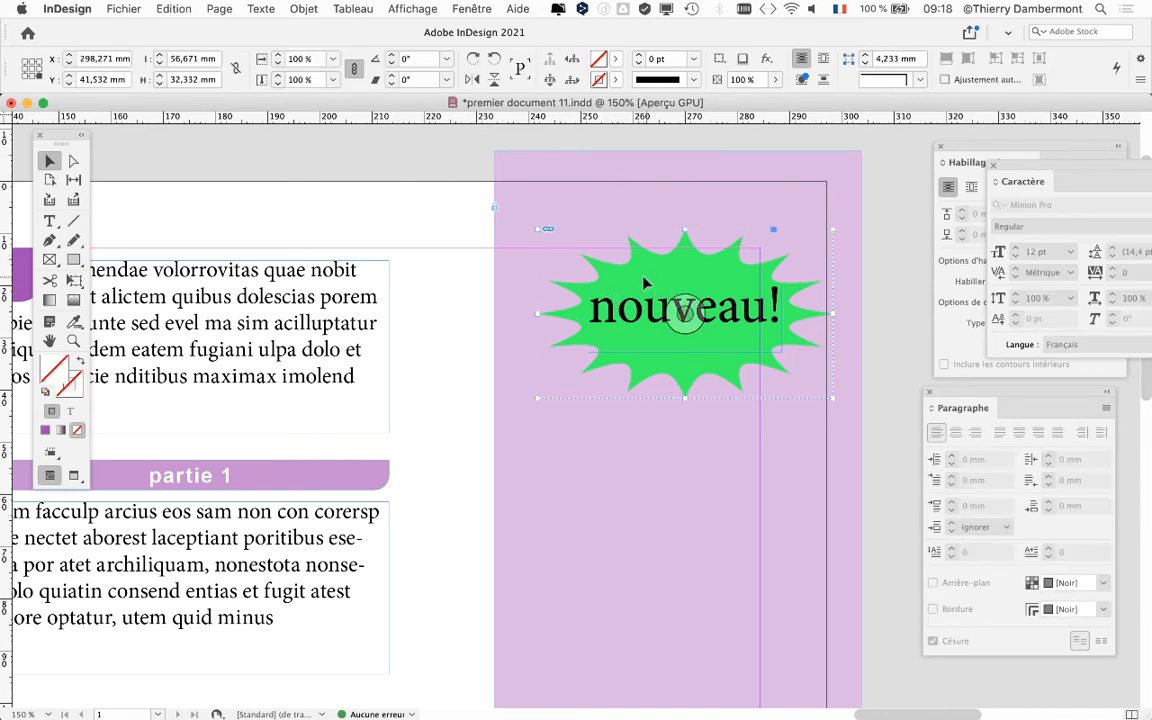
drag(658, 288, 628, 283)
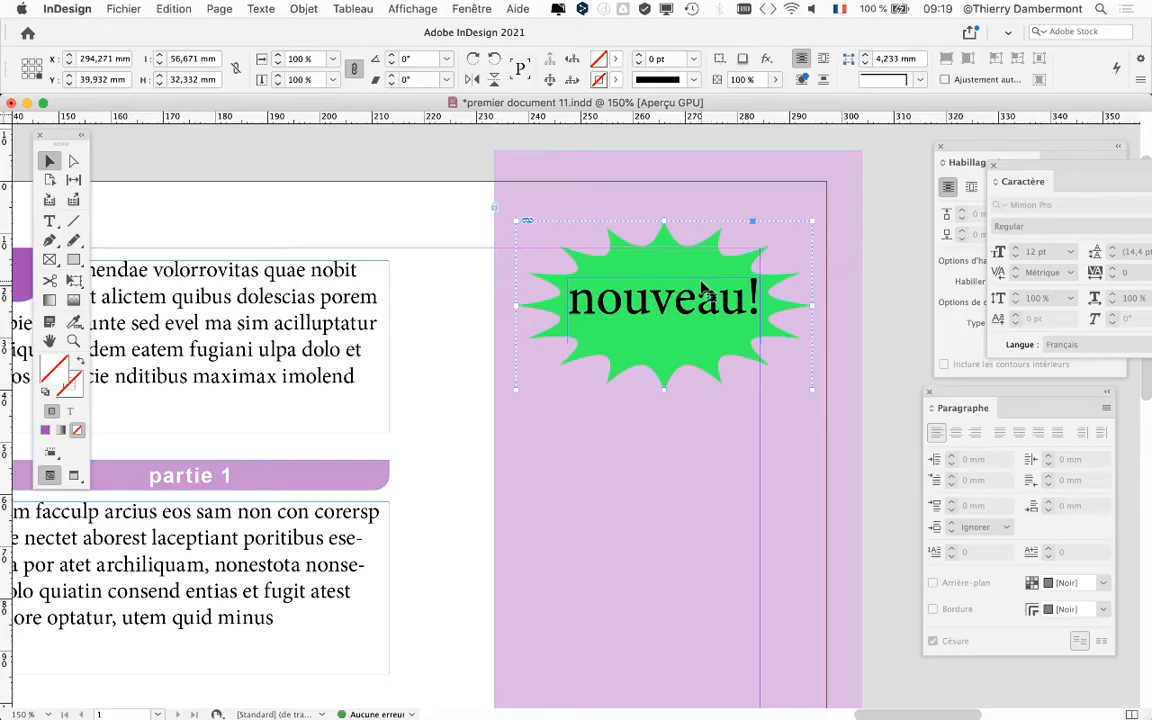
- Ungroup the starburst and its "nouveau!" text and clear the selection
click(298, 8)
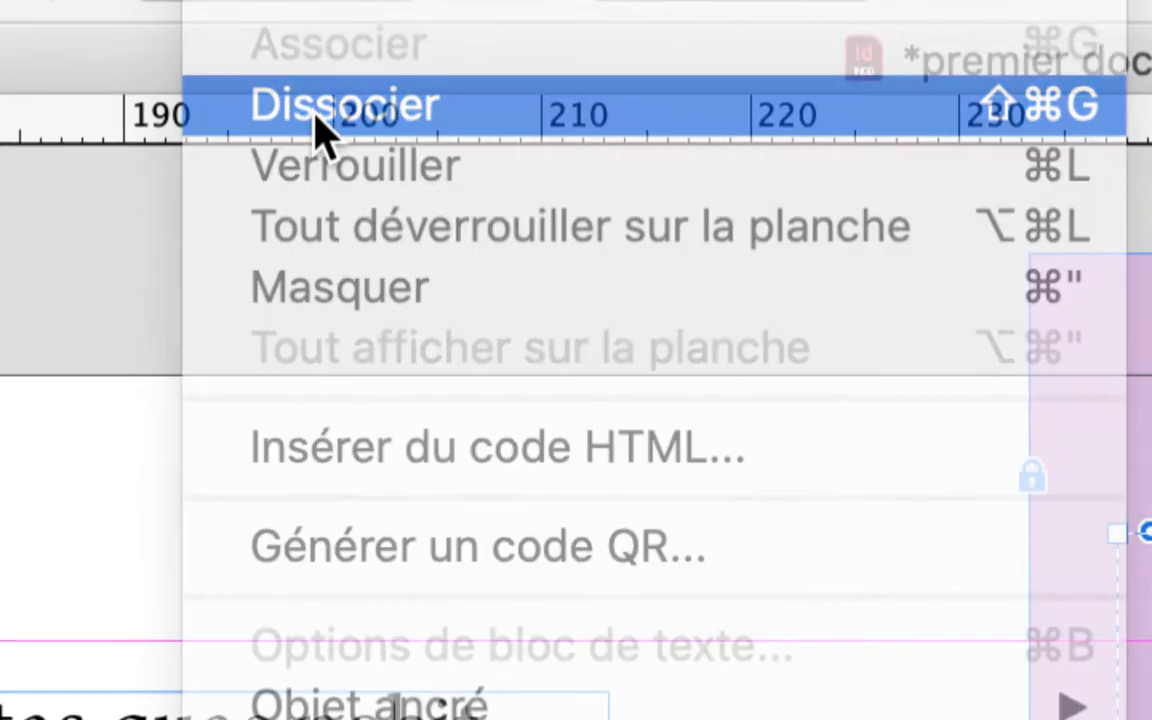
click(318, 125)
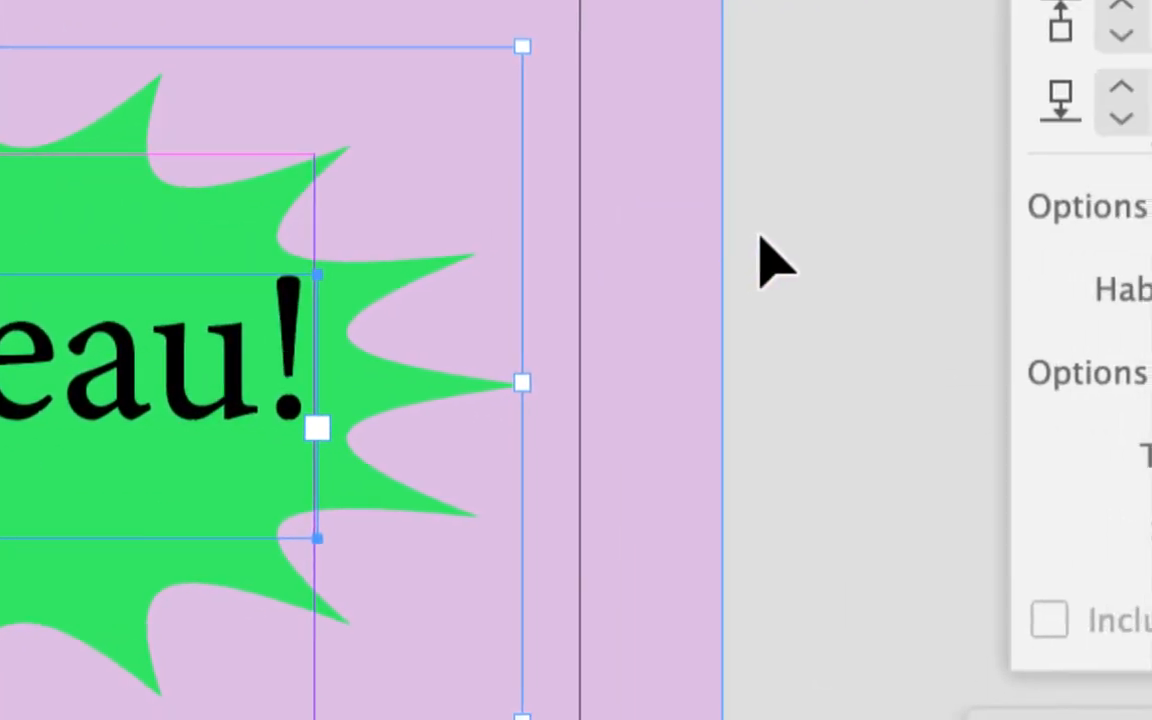
scroll(760, 237, down, 3)
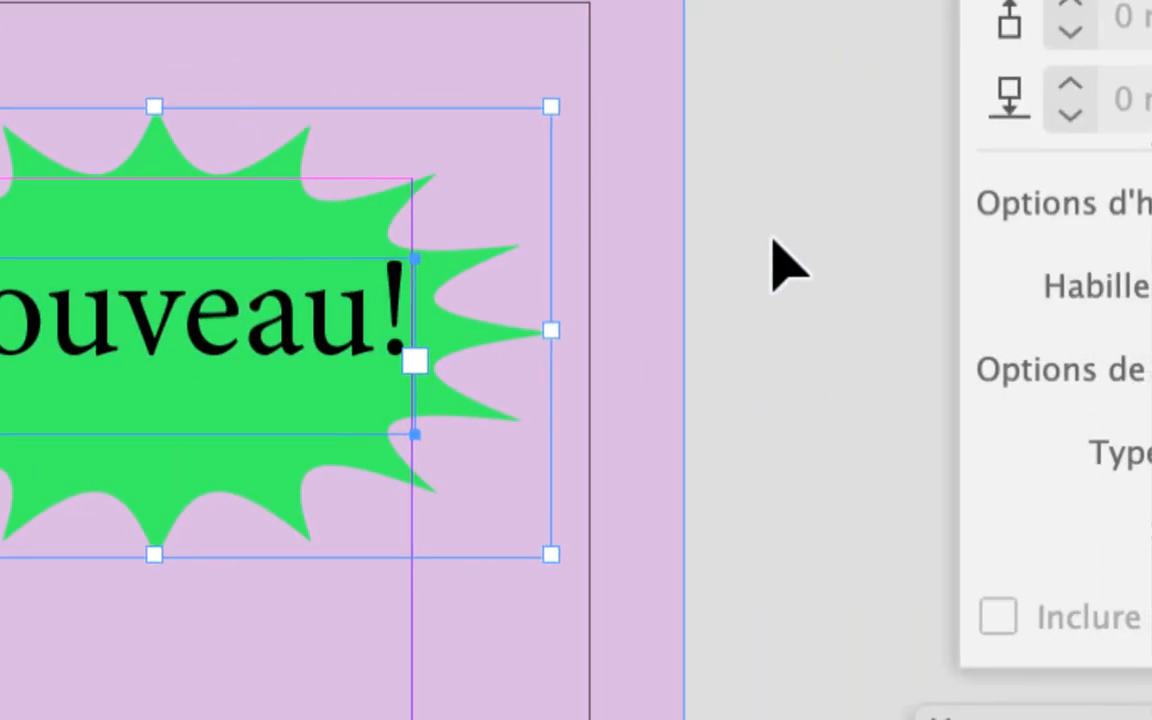
click(772, 240)
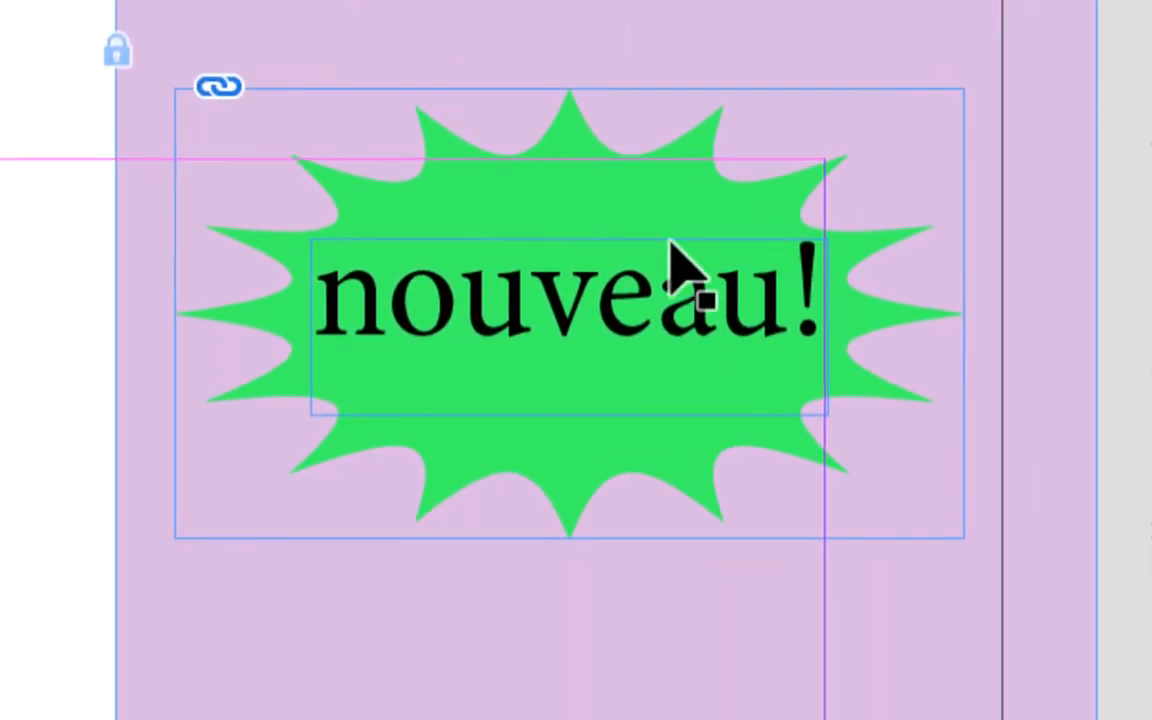
- Rotate only the "nouveau!" text frame counterclockwise so it slopes upward, adjust its position on the starburst, and deselect it
click(672, 247)
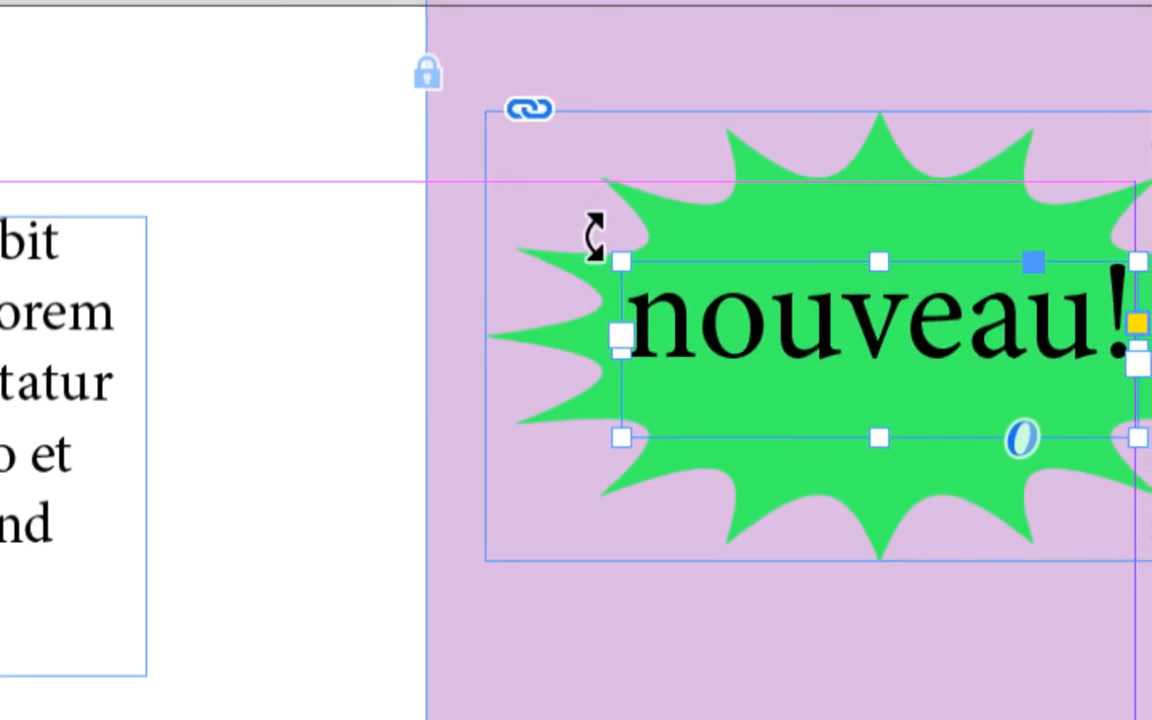
drag(263, 259, 261, 262)
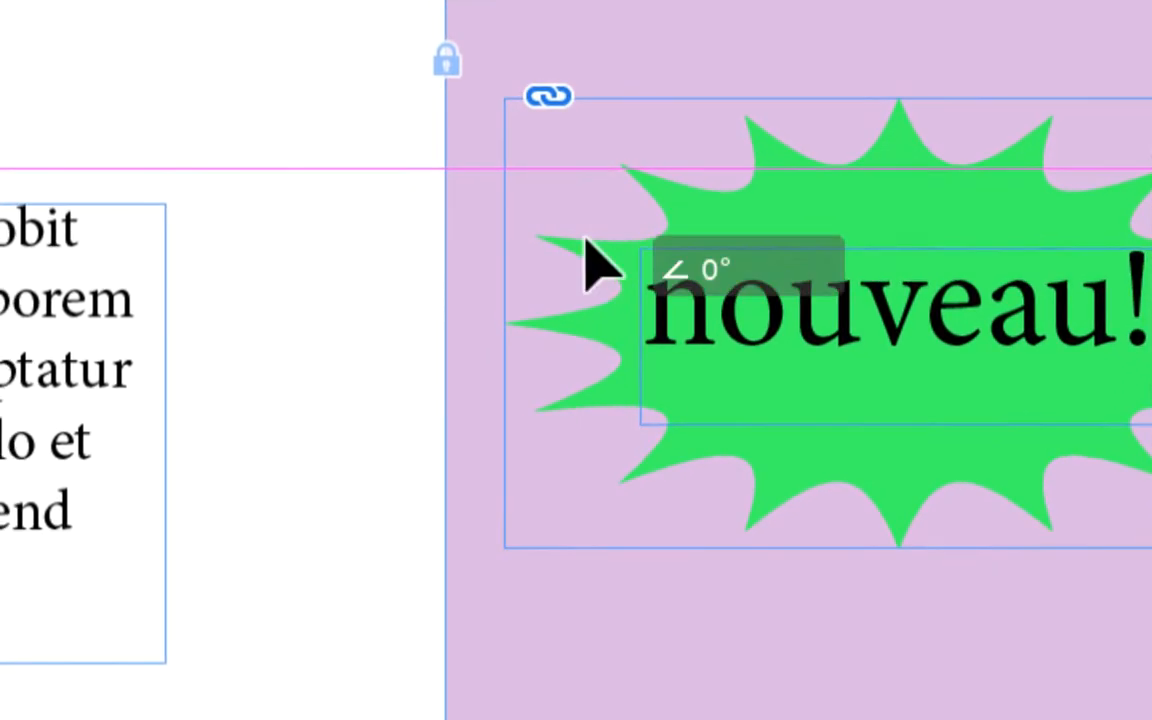
drag(590, 258, 570, 336)
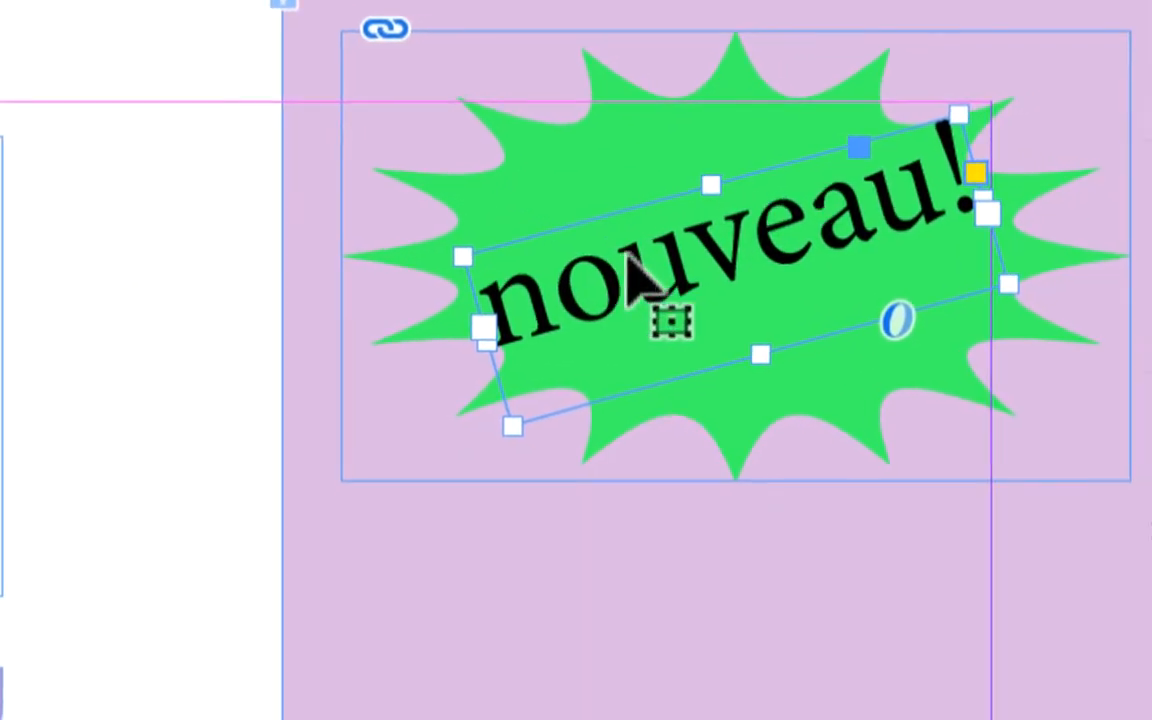
mouse_move(627, 254)
mouse_down()
mouse_move(633, 278)
mouse_move(630, 262)
mouse_up()
click(765, 265)
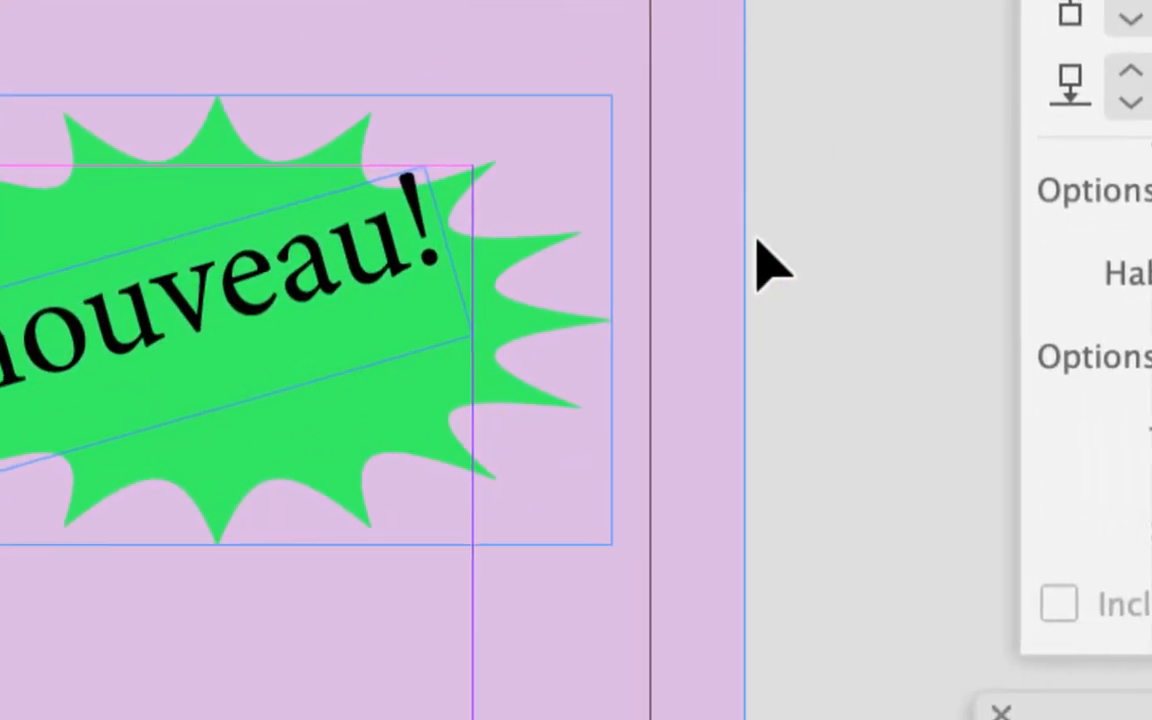
- Select both the green starburst and the tilted "nouveau!" text frame
click(515, 245)
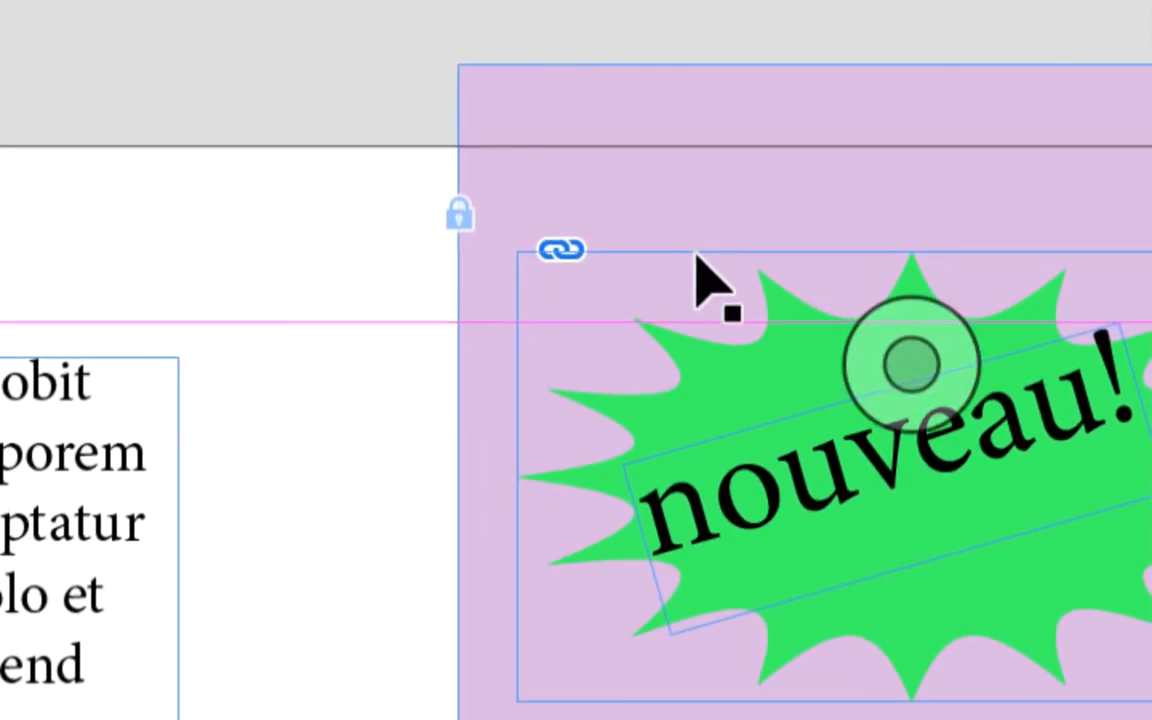
click(697, 260)
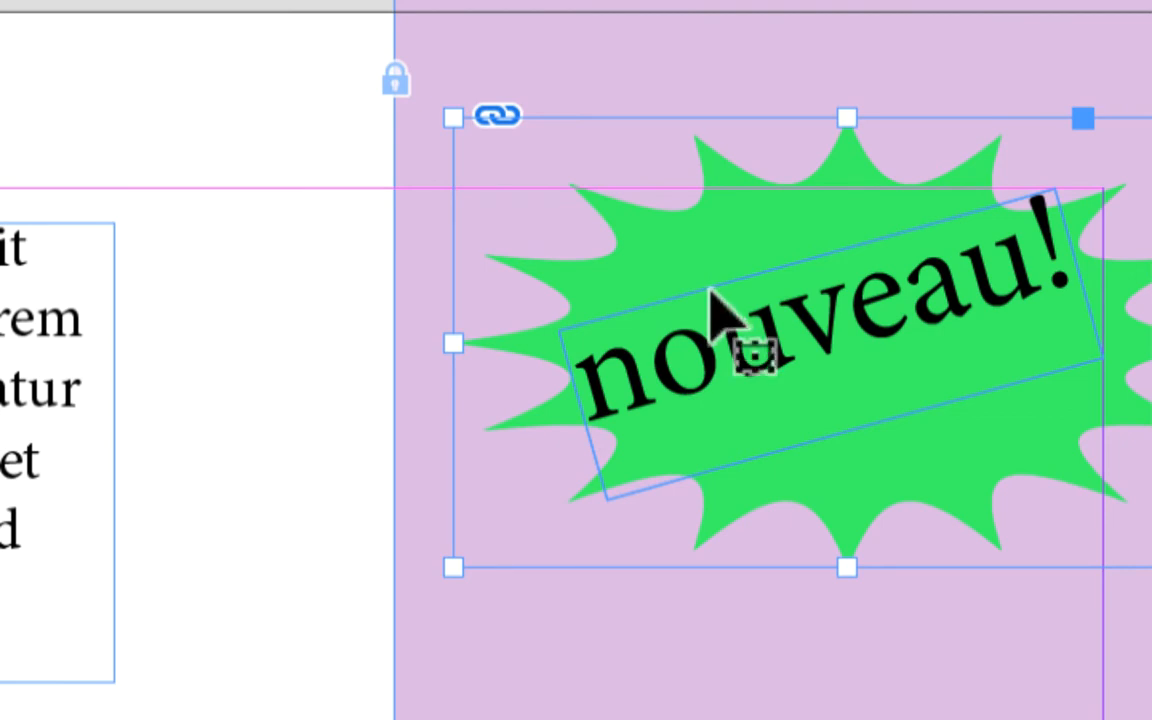
click(716, 302)
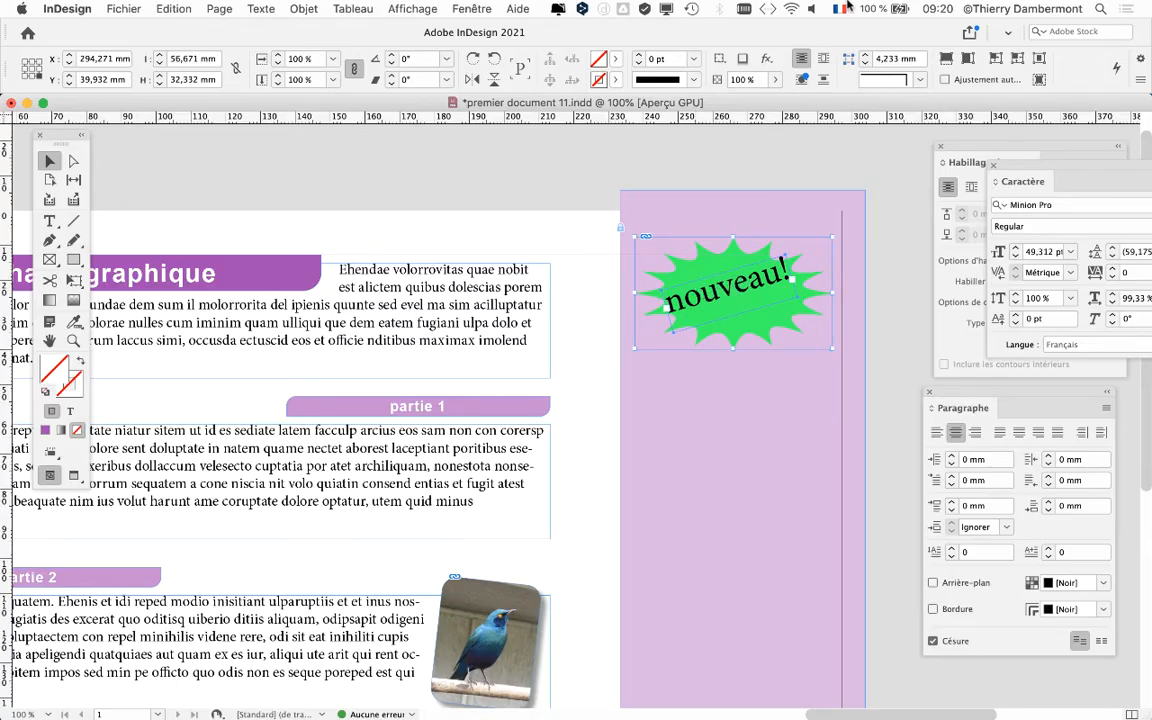
- Display the on-screen keyboard viewer, examine the modifier keys used in the grouping shortcuts, and close it
click(838, 9)
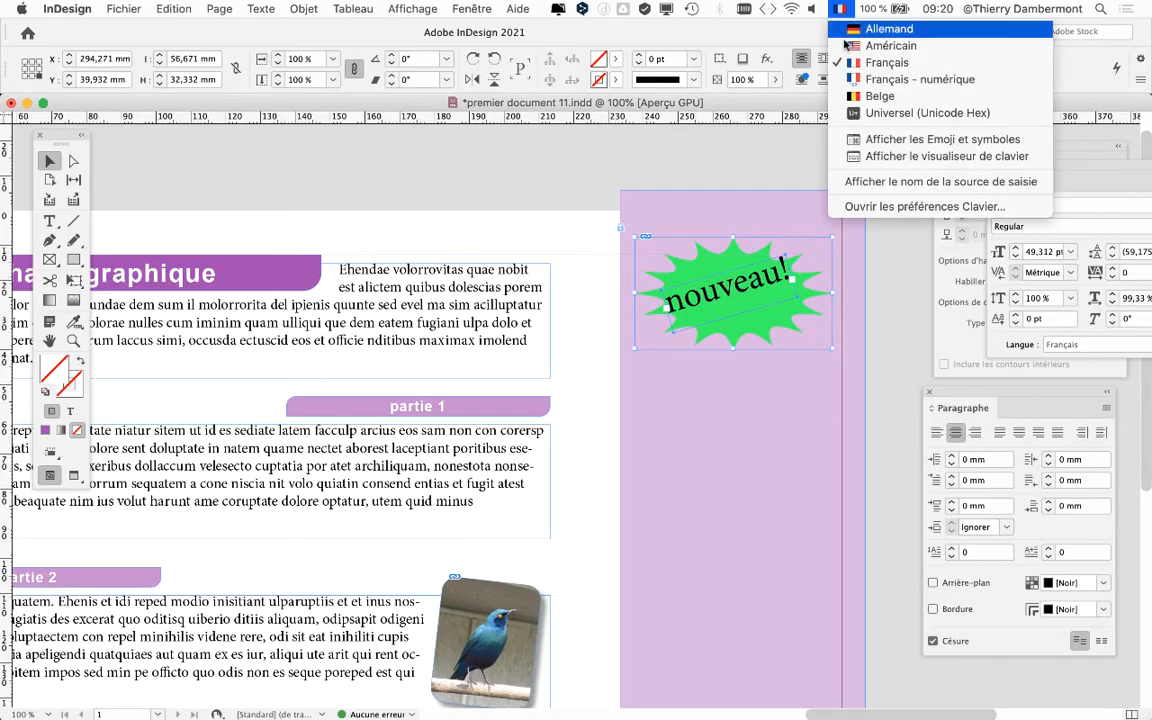
click(916, 159)
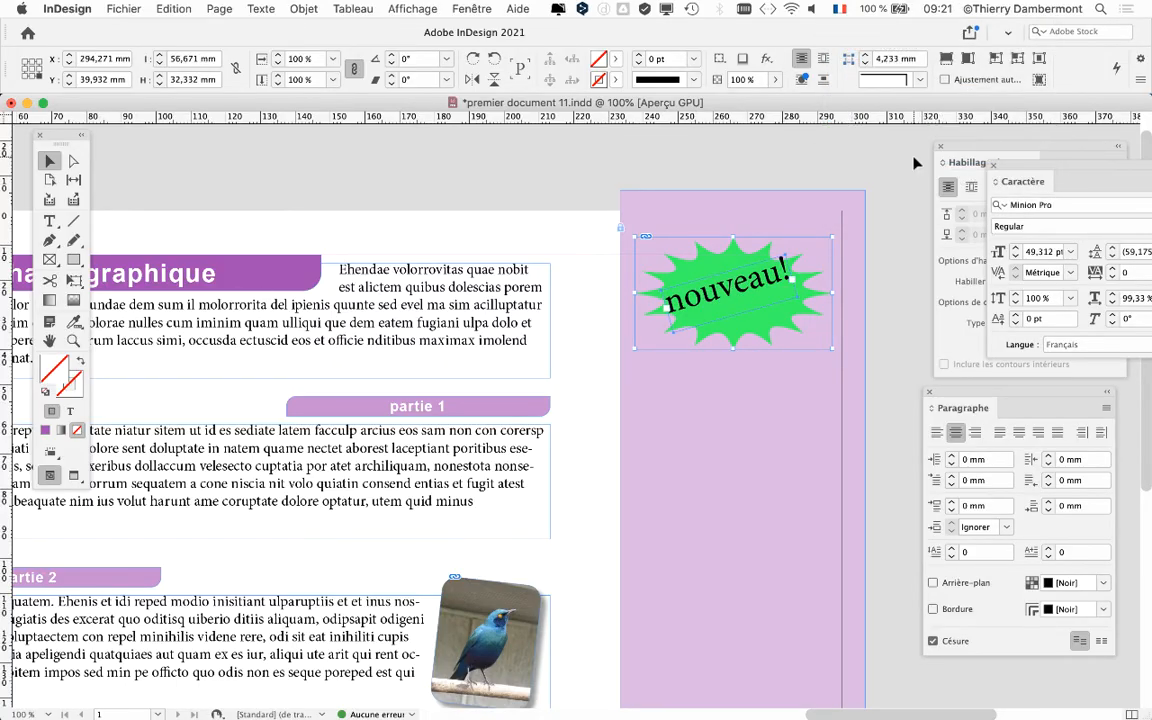
key(super+alt)
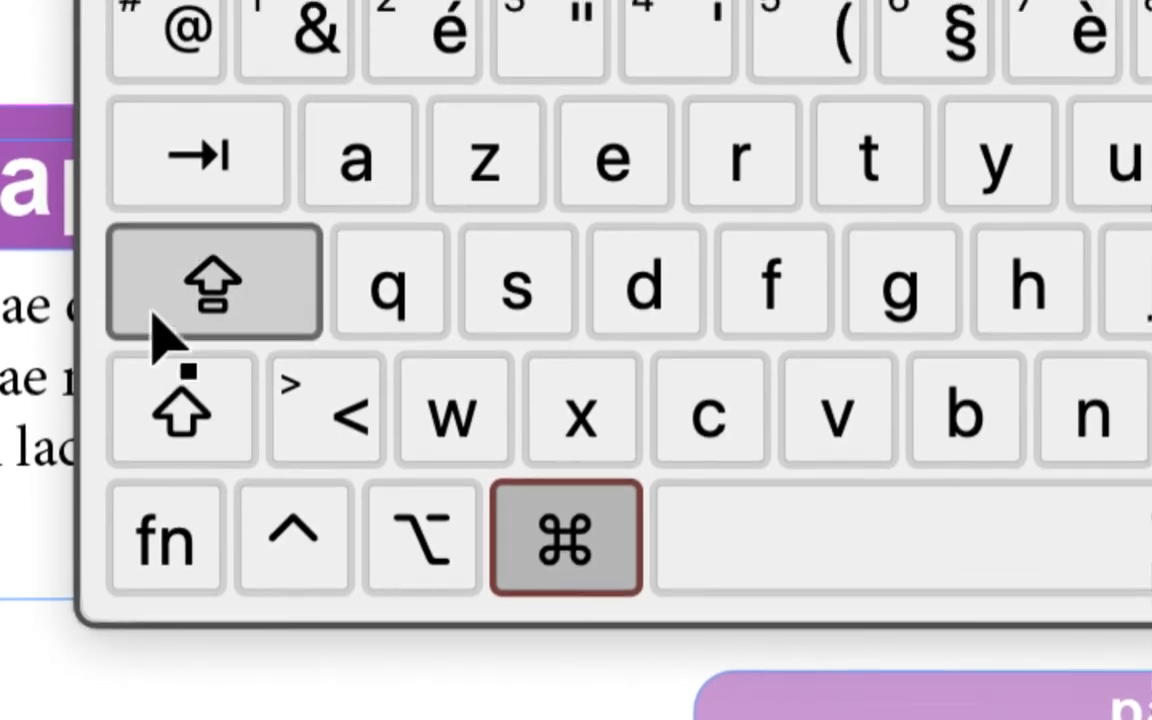
key(super+alt)
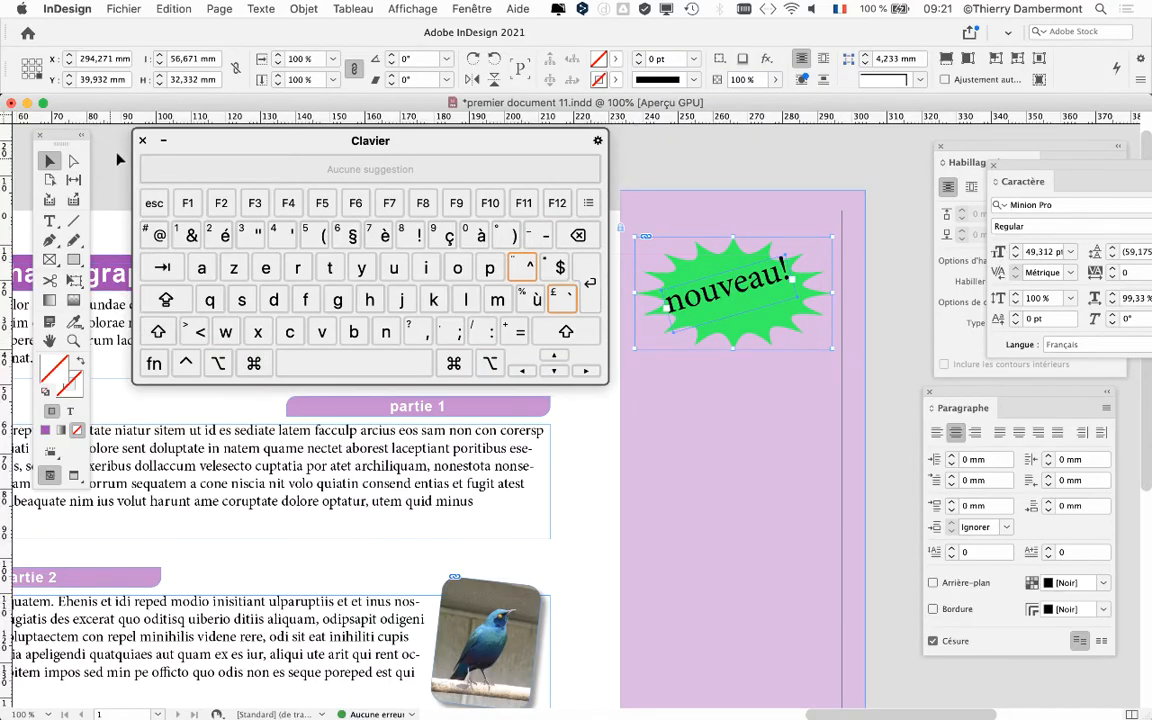
click(142, 140)
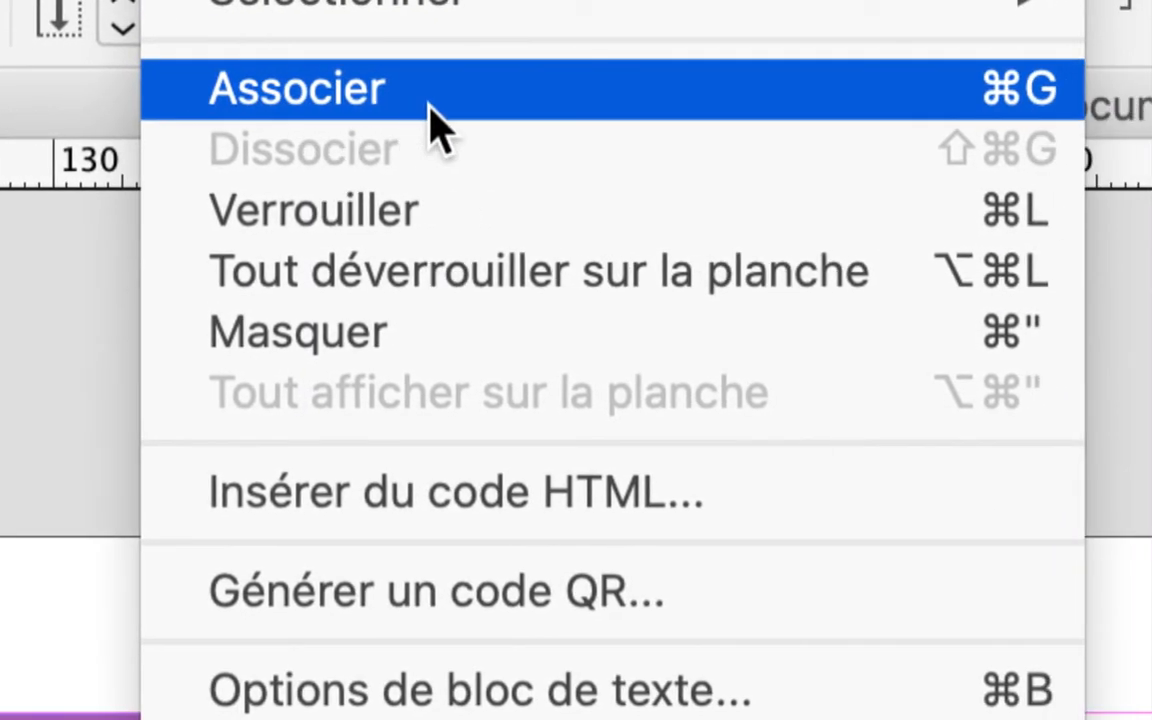
- Group the selected starburst and the tilted "nouveau!" text frame
click(560, 396)
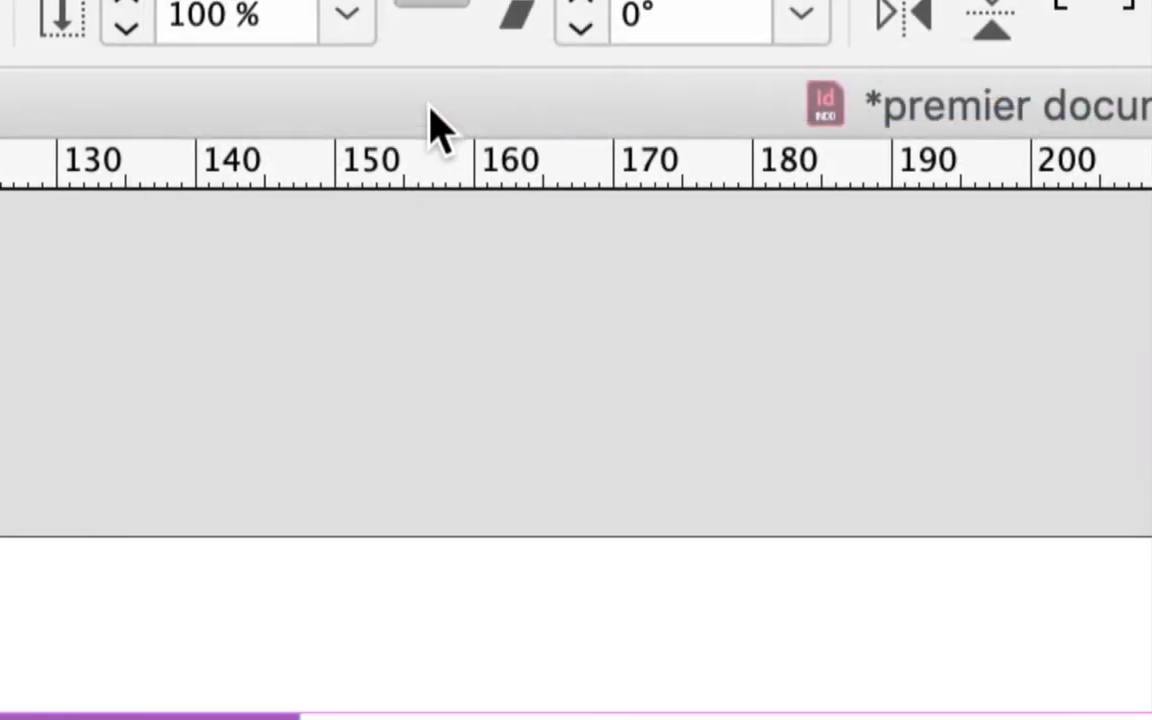